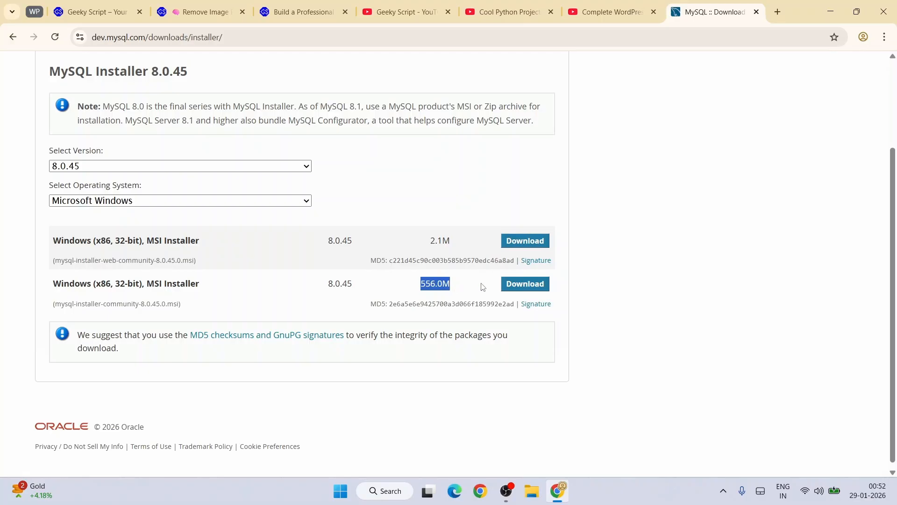
Step: Download the 556 MB mysql-installer-community 8.0.45 MSI without signing in, then run it
left_click(515, 288)
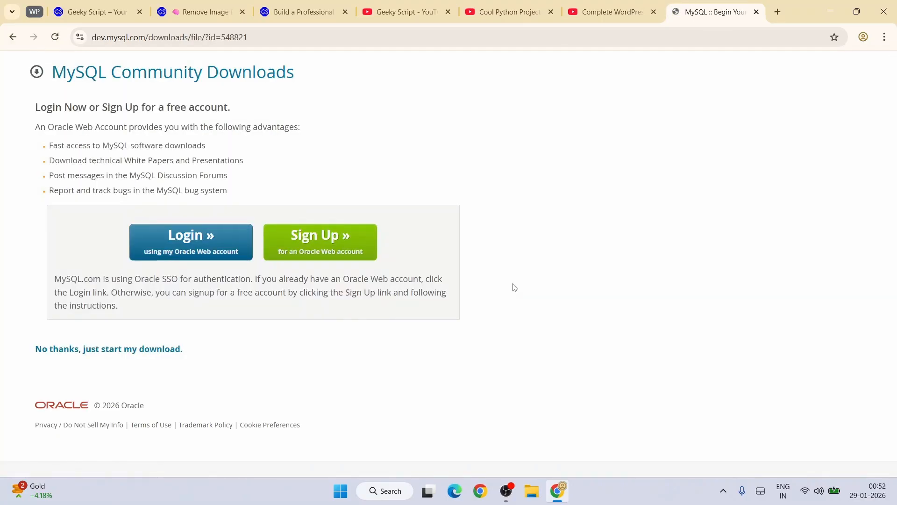
left_click(102, 354)
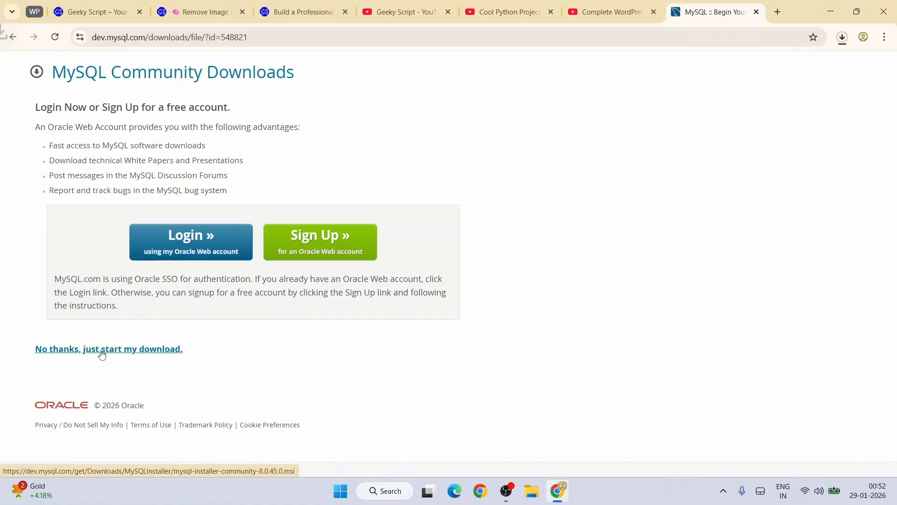
left_click(842, 36)
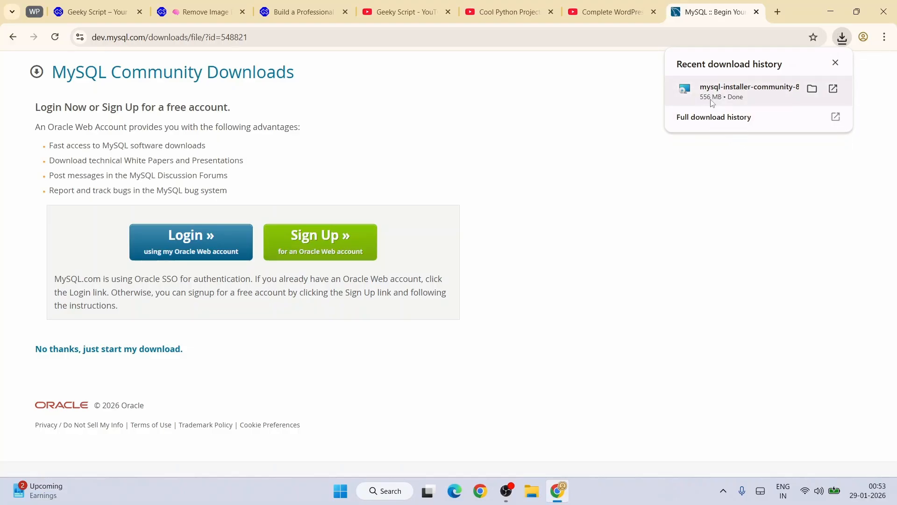
left_click(750, 99)
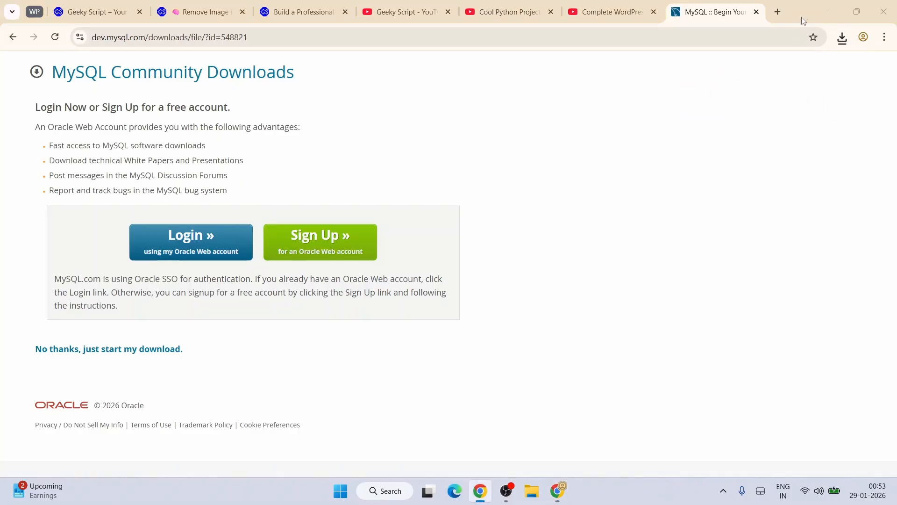
Step: Minimize Chrome and choose the Custom setup type in MySQL Installer
left_click(830, 4)
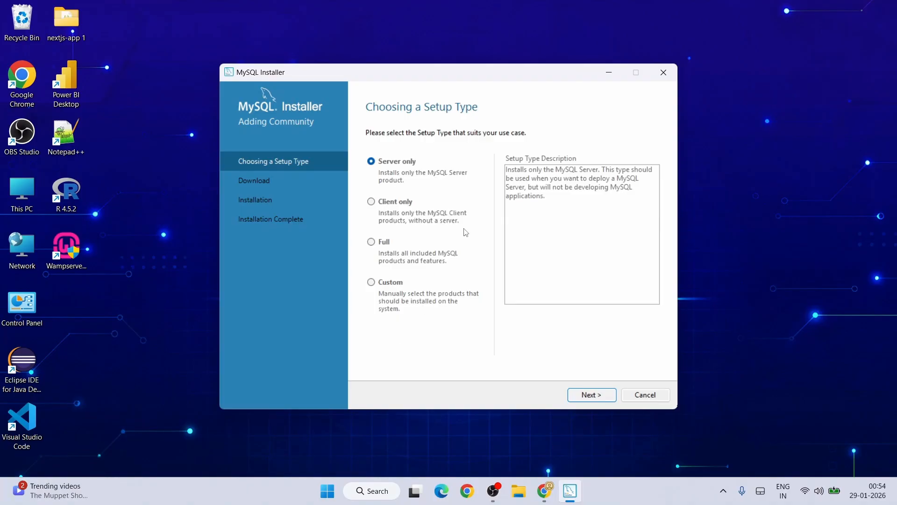
left_click(389, 284)
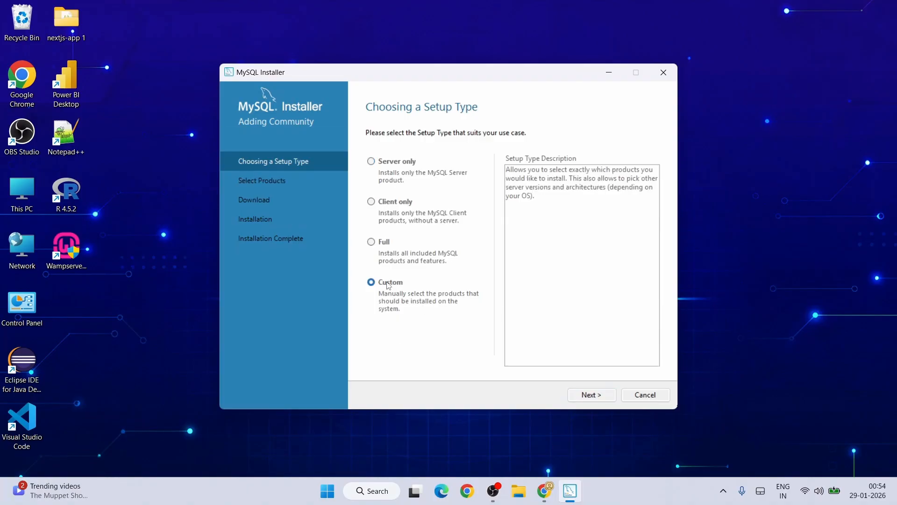
left_click(591, 396)
Step: Add MySQL Server 8.0.45 - X64 to the products to install
left_click(372, 187)
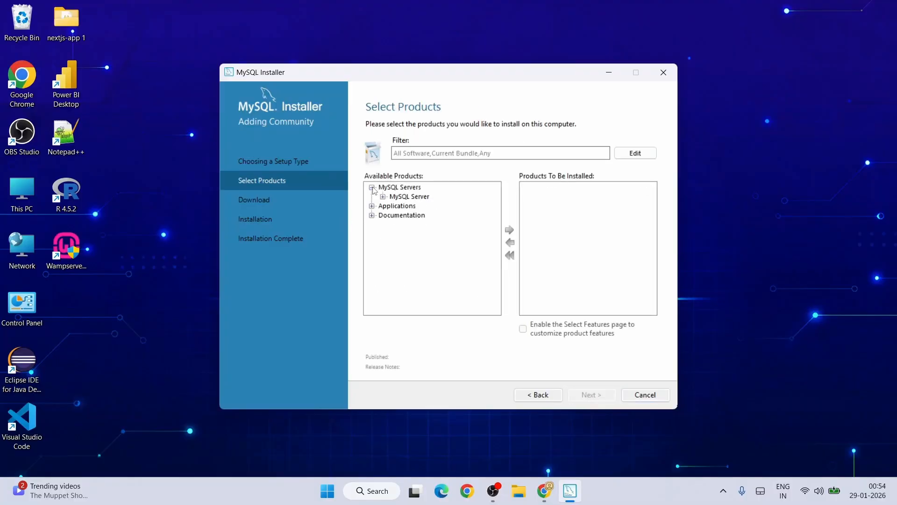
left_click(384, 197)
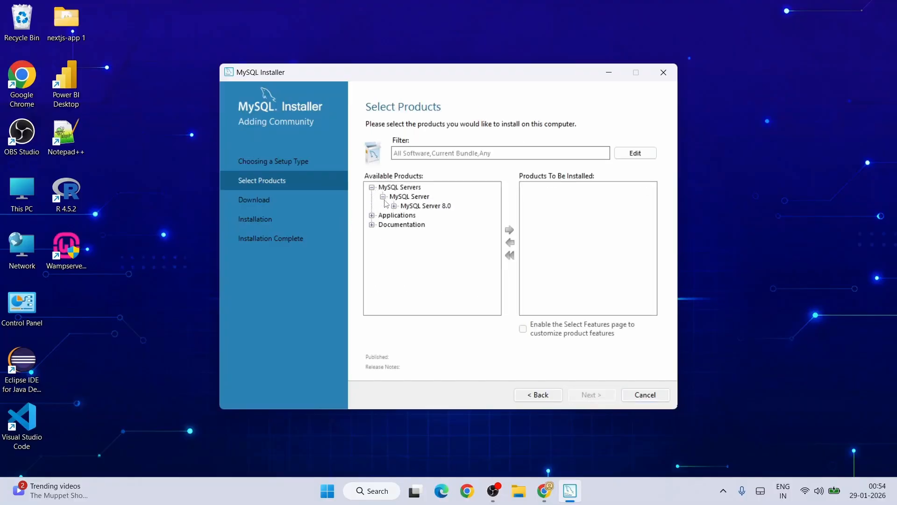
left_click(394, 206)
left_click(425, 216)
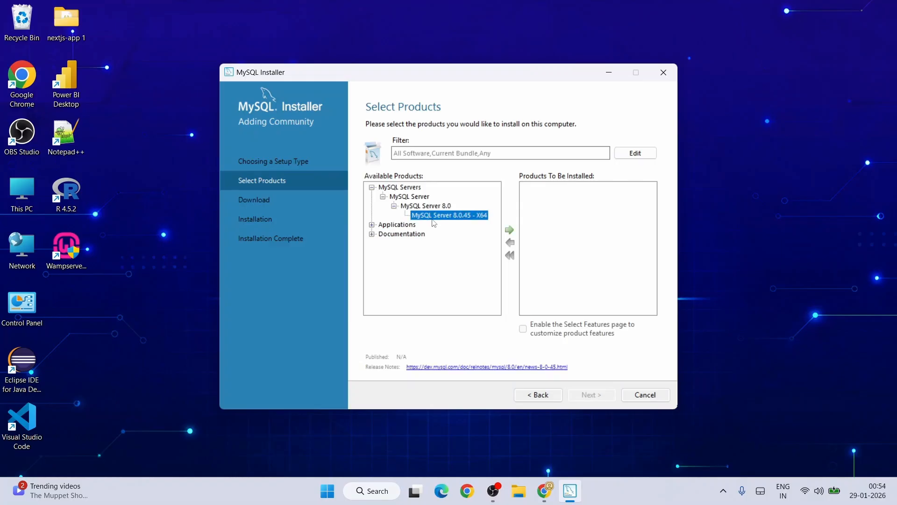
left_click(508, 230)
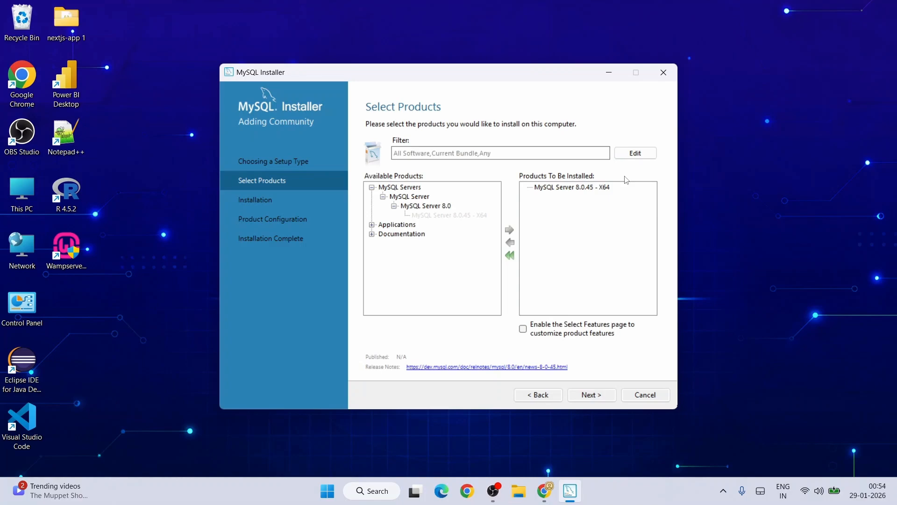
Step: Add MySQL Workbench 8.0.46 - X64 to the install list
left_click(372, 224)
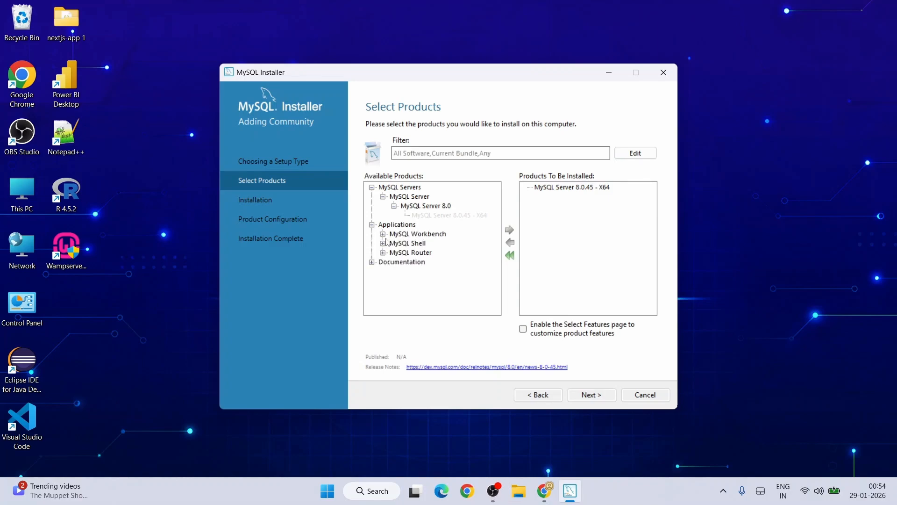
left_click(383, 233)
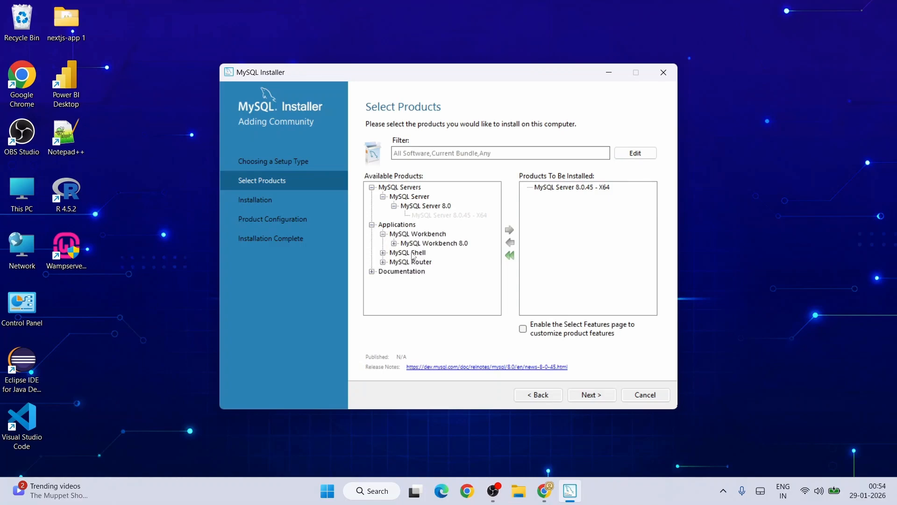
left_click(395, 243)
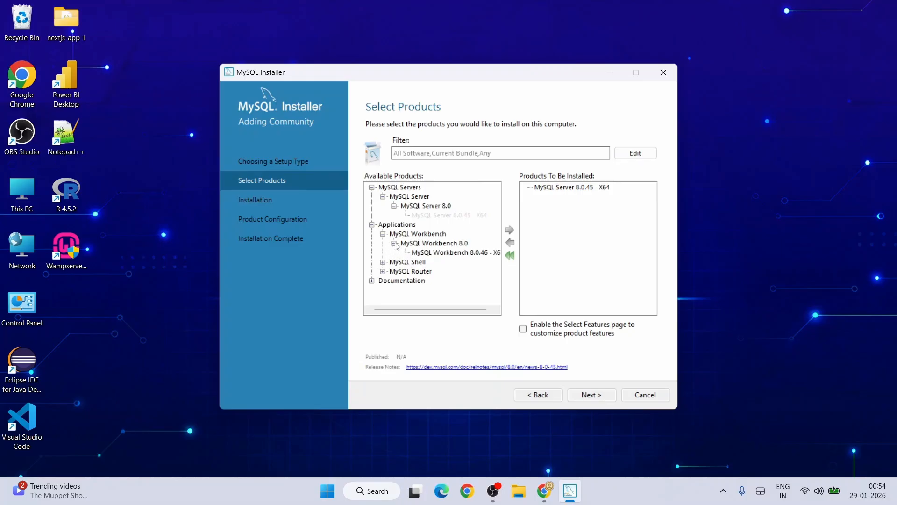
left_click(434, 255)
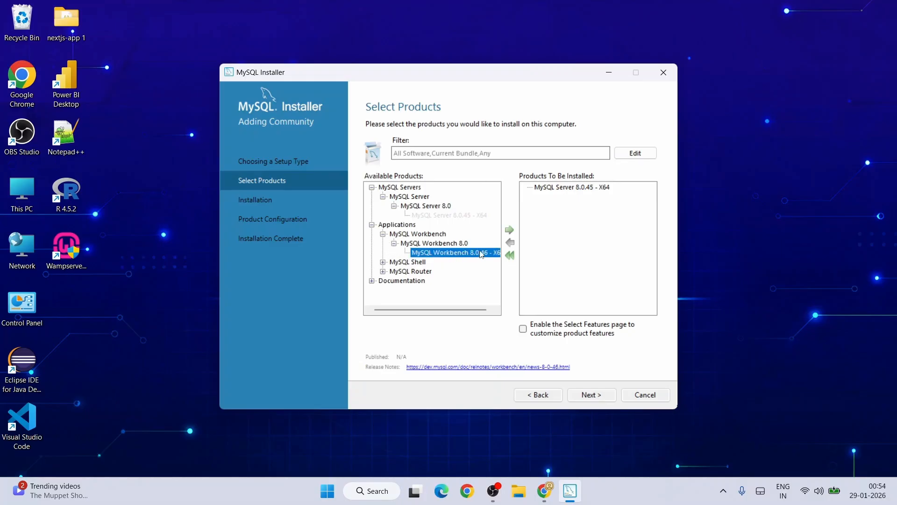
left_click(508, 230)
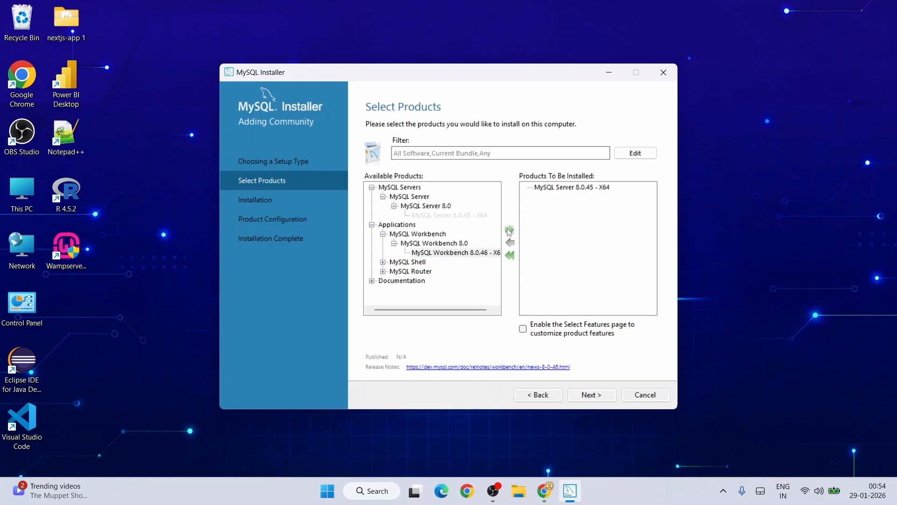
Step: Add MySQL Shell 8.0.45 - X64 to the install list and proceed to installation
left_click(384, 262)
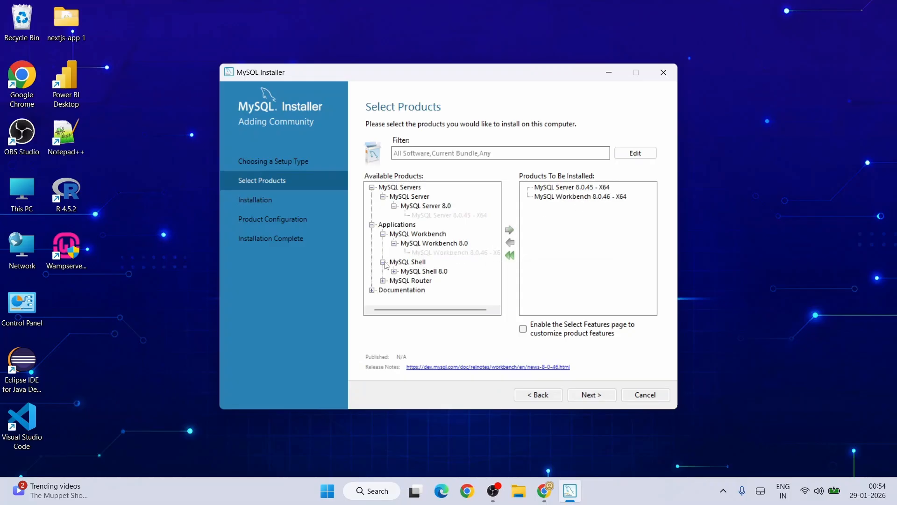
left_click(394, 271)
left_click(447, 281)
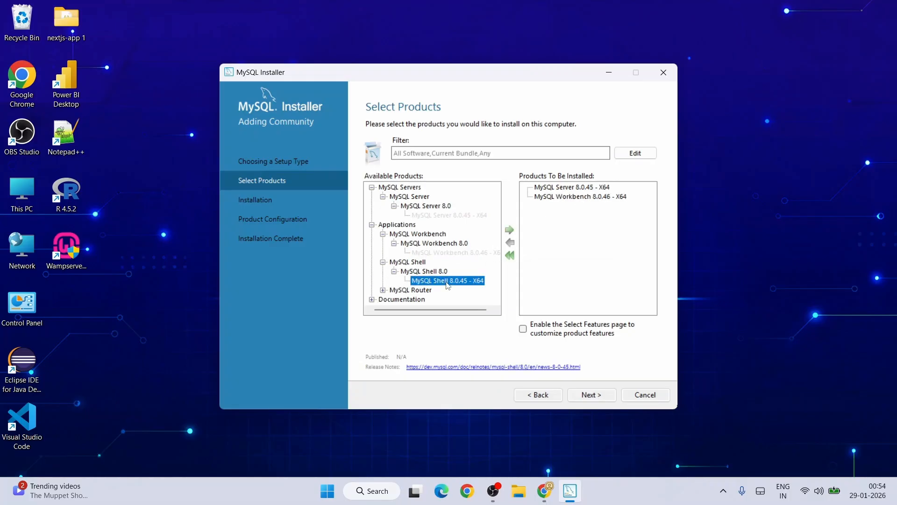
left_click(510, 230)
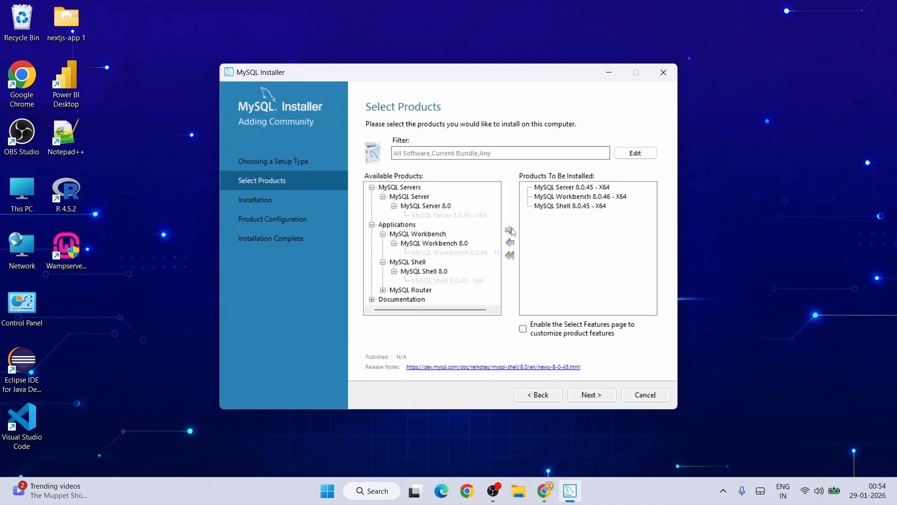
left_click(603, 398)
Step: Install Server 8.0.45, Workbench 8.0.46 and Shell 8.0.45, then start Server configuration
left_click(602, 396)
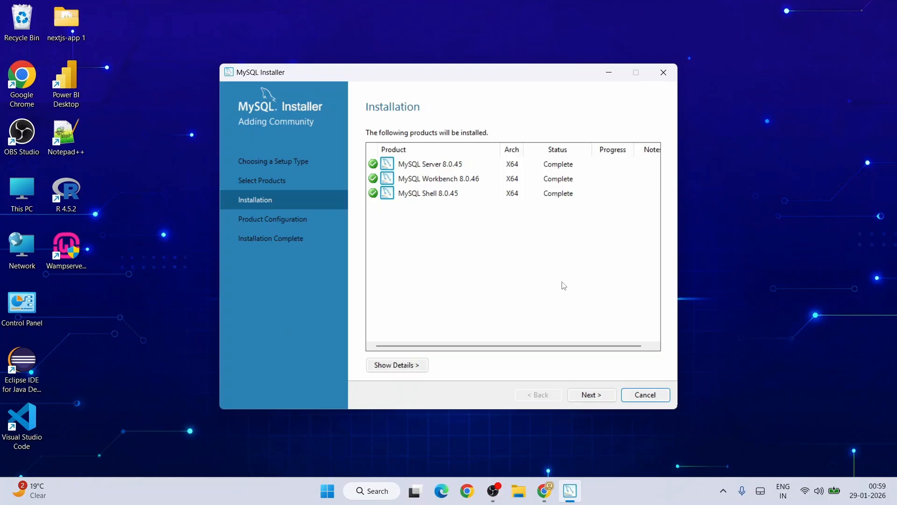
left_click(602, 399)
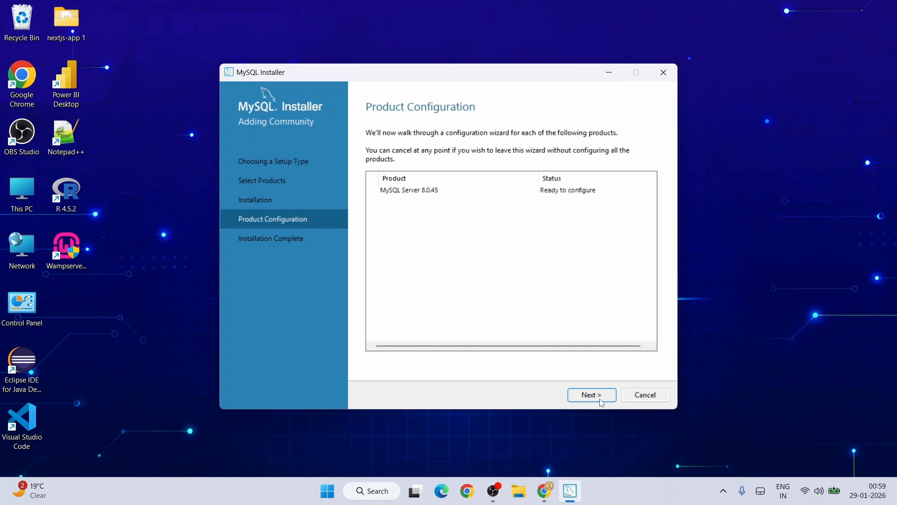
left_click(602, 400)
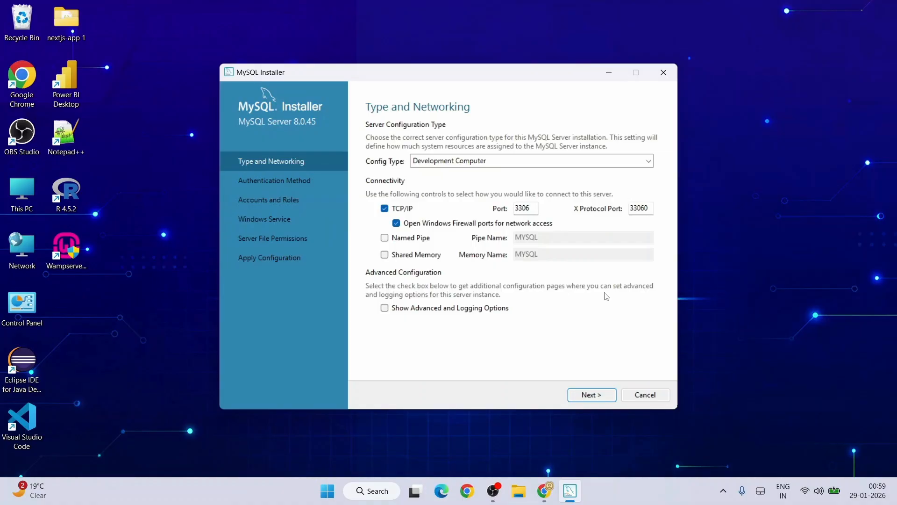
Step: Accept Development Computer type, port 3306 and strong password authentication
left_click(592, 395)
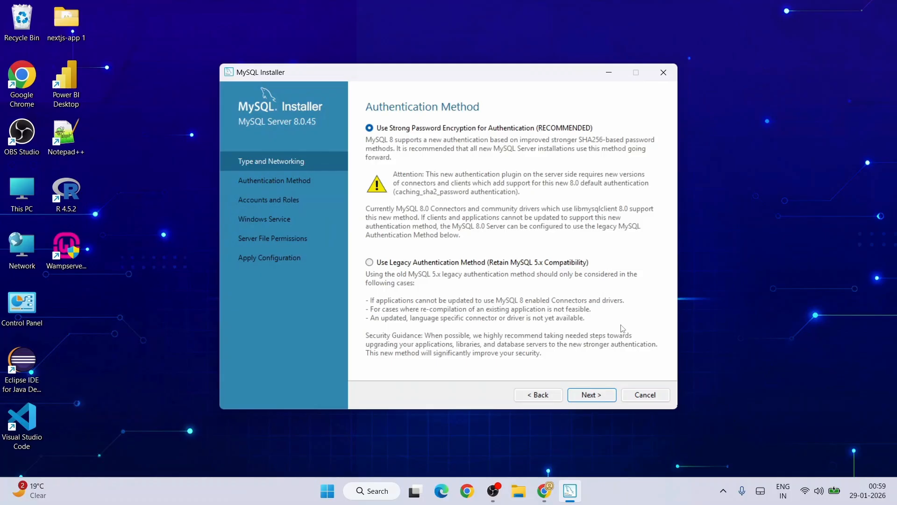
left_click(601, 395)
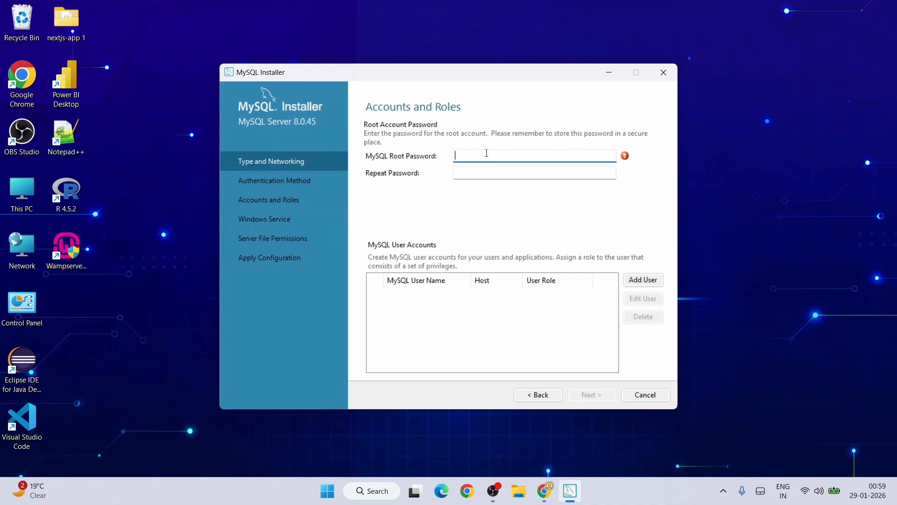
Step: Enter and confirm the root password, then accept the default MySQL80 Windows Service settings
type("4")
left_click(495, 176)
type("123")
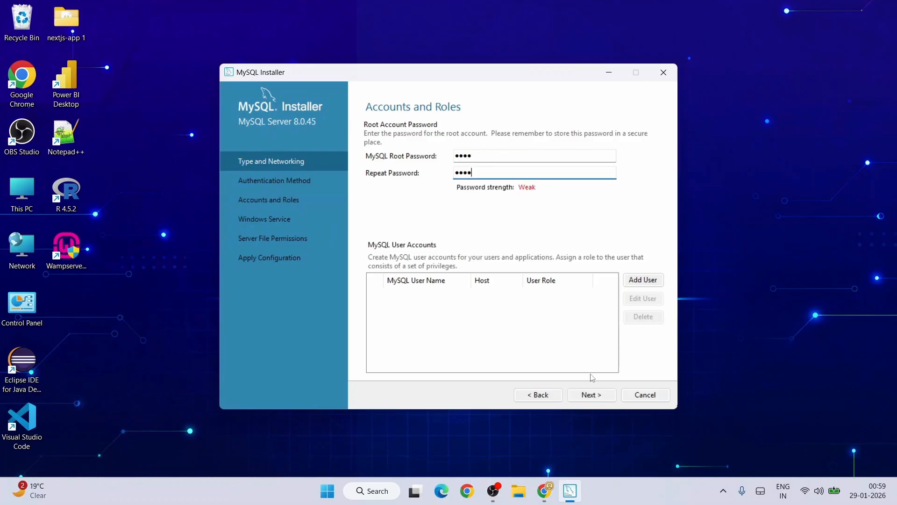
left_click(593, 395)
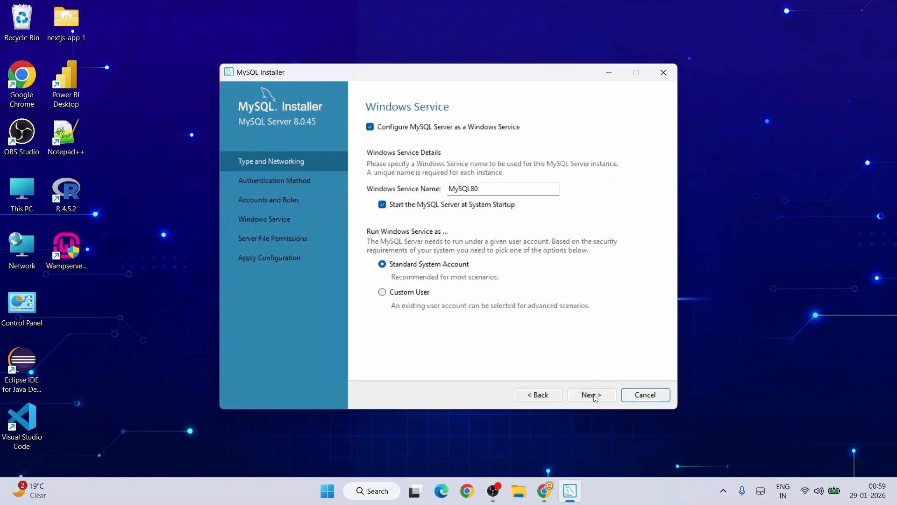
left_click(594, 395)
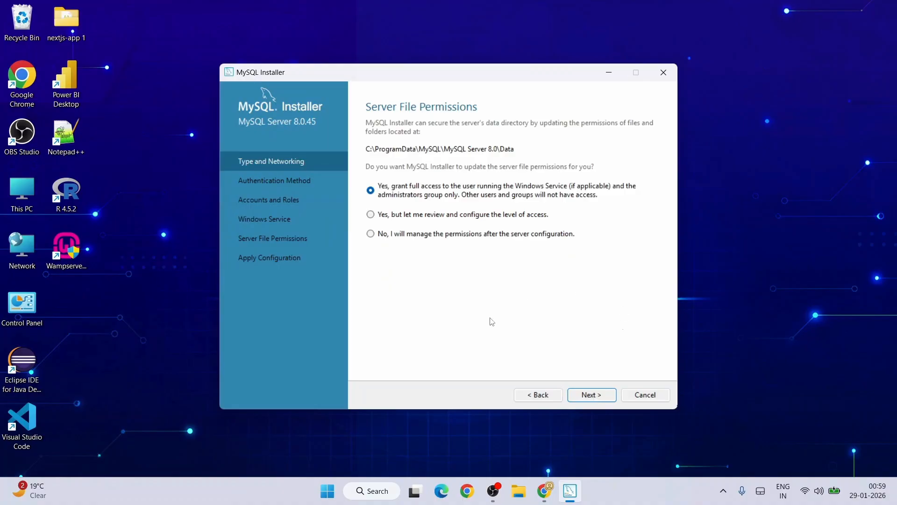
Step: Keep default file permissions and execute the server configuration through to Installation Complete
left_click(603, 395)
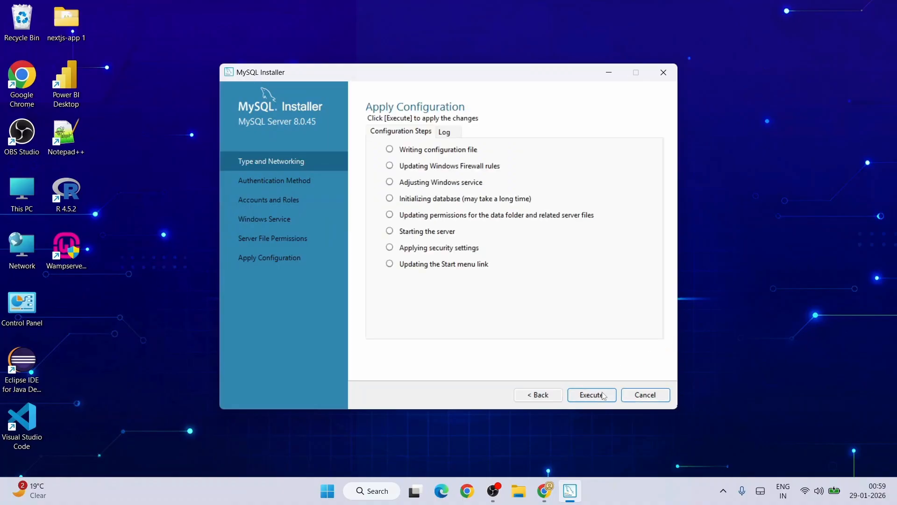
left_click(604, 396)
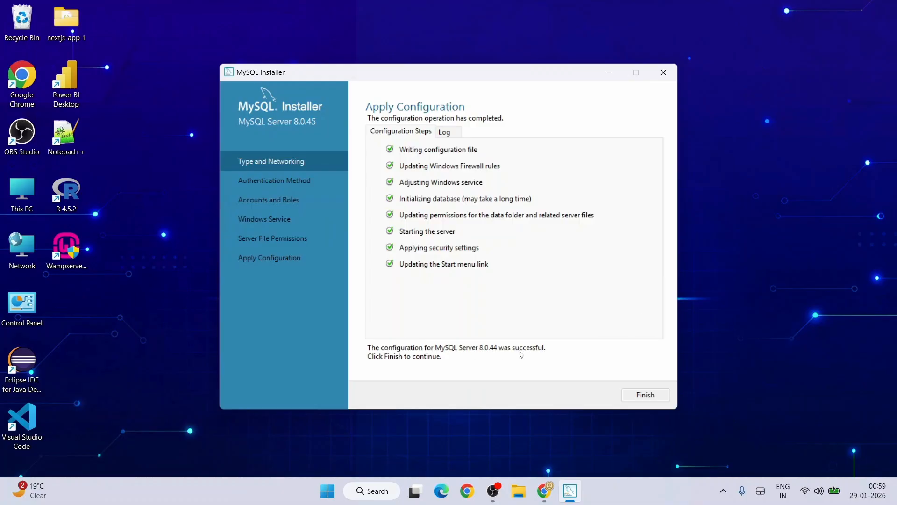
left_click(653, 393)
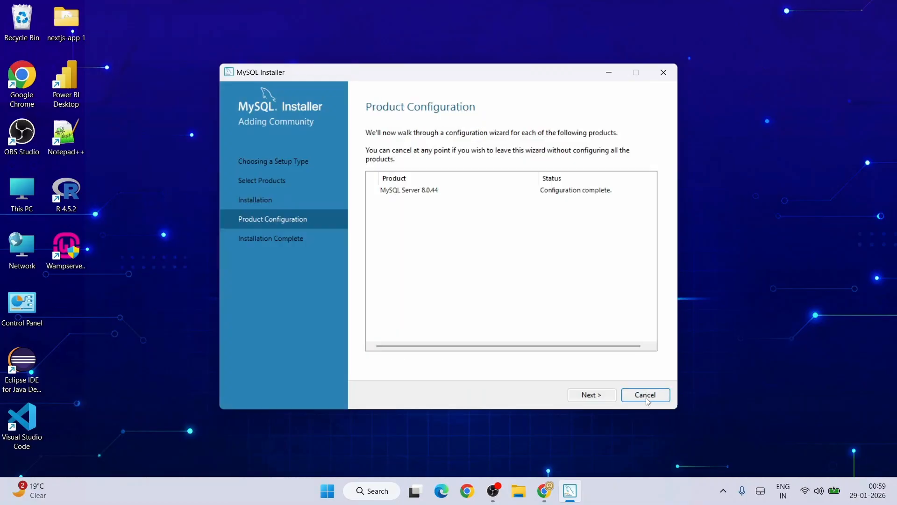
left_click(602, 399)
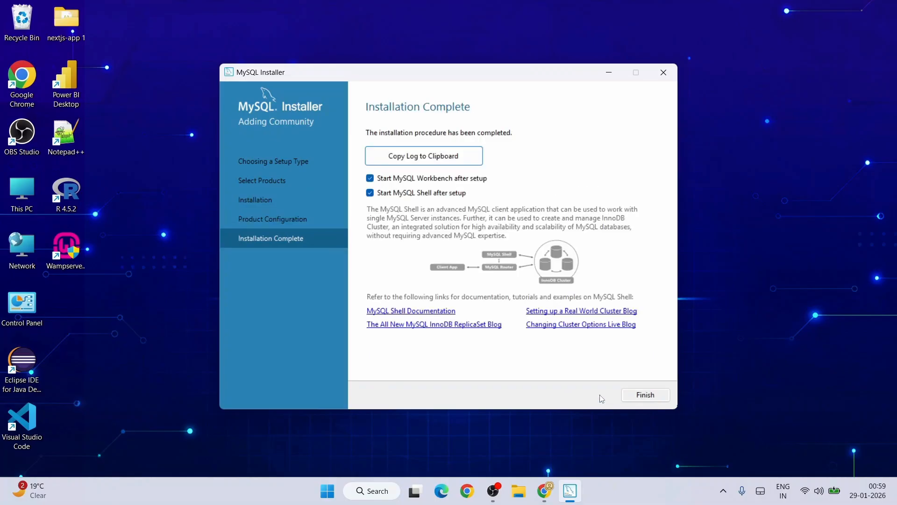
Step: Finish MySQL Installer with Start MySQL Workbench checked
left_click(653, 397)
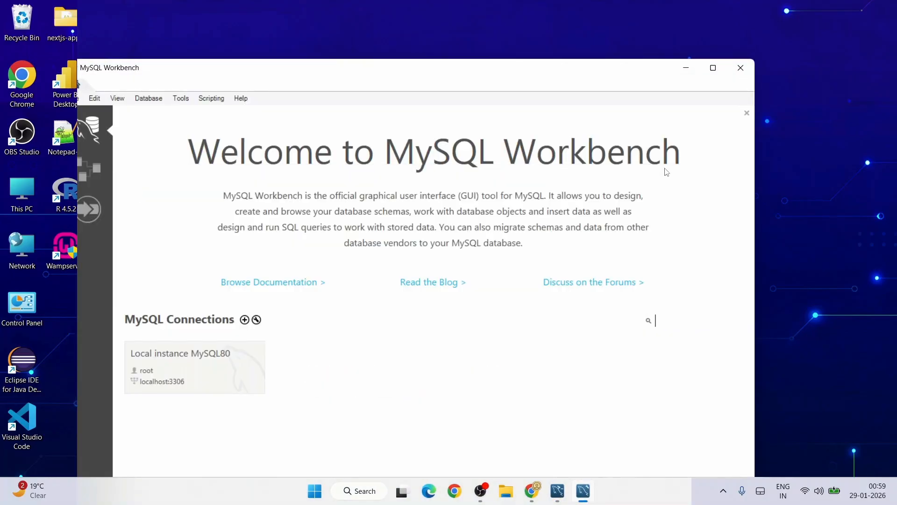
Step: Maximize Workbench and connect to Local instance MySQL80 as root, saving the password in the vault
left_click(714, 67)
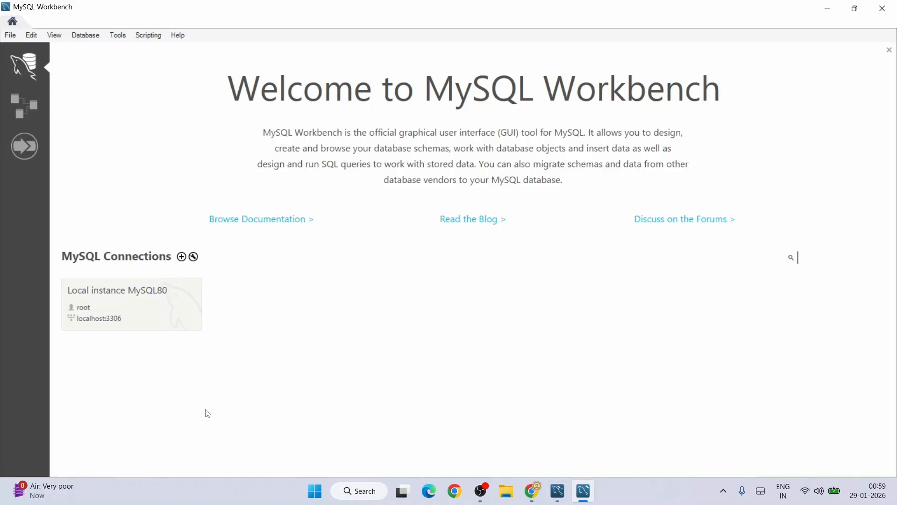
left_click(144, 309)
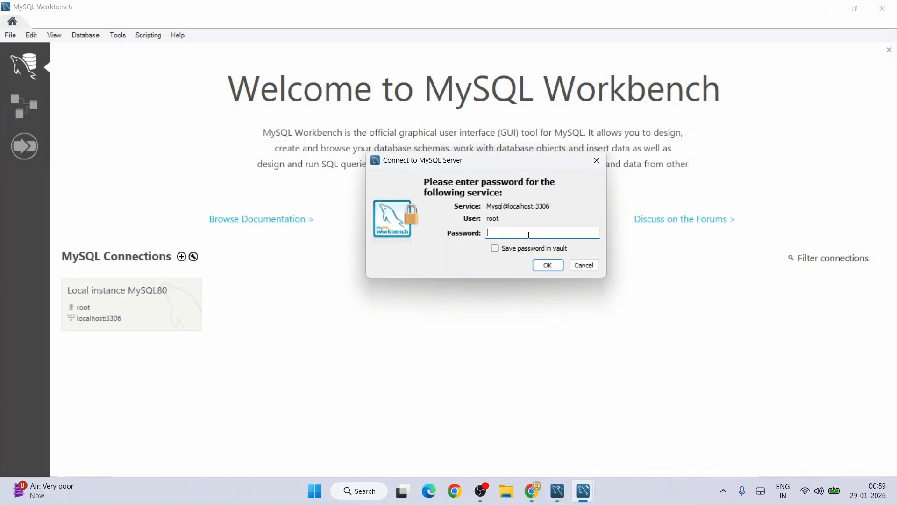
type("****")
left_click(529, 251)
left_click(543, 265)
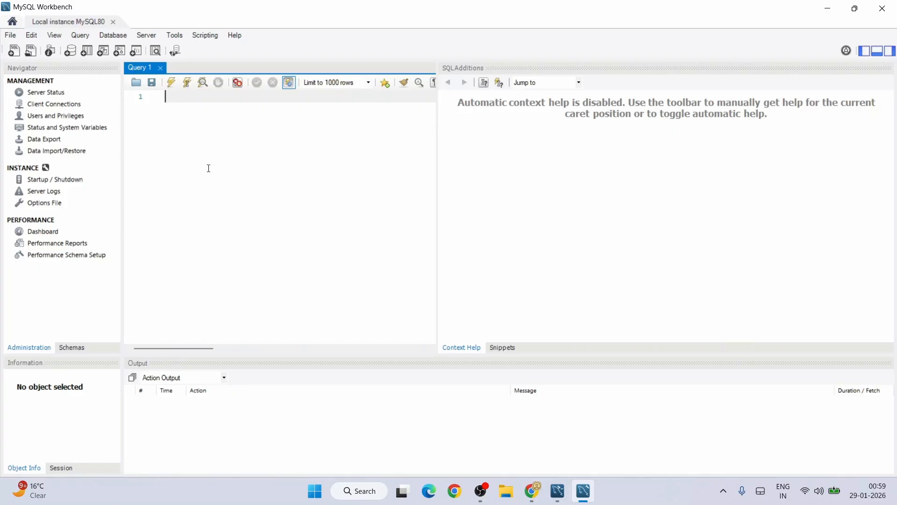
Step: Paste the setup script and run the CREATE DATABASE EmployeeDB statement
key("ctrl+v")
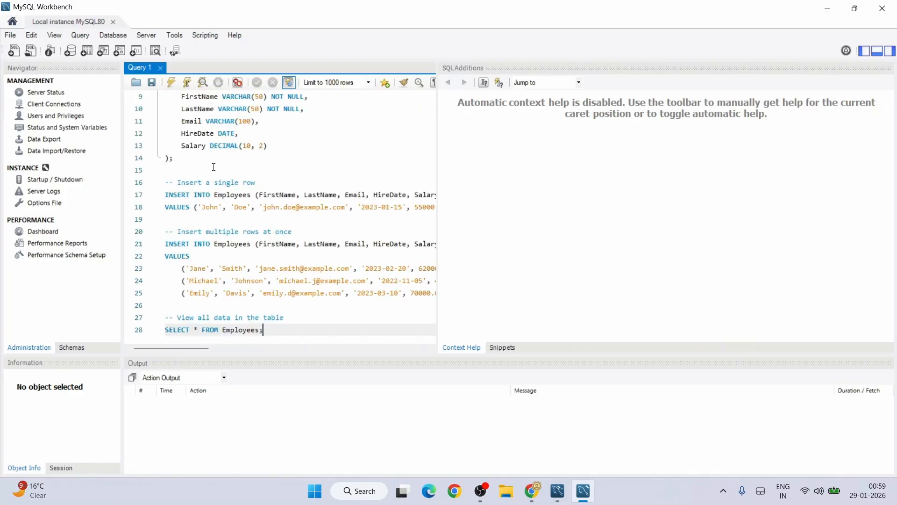
scroll(280, 211, "up", 3)
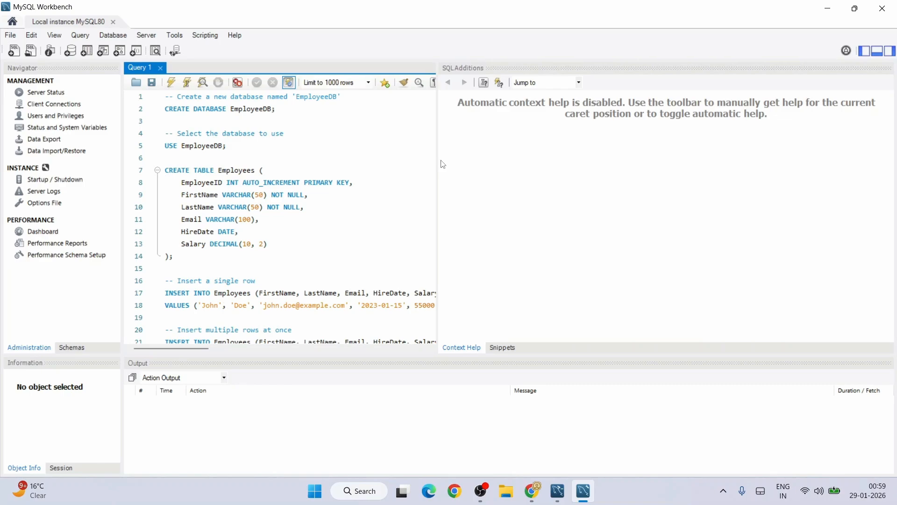
left_click(291, 112)
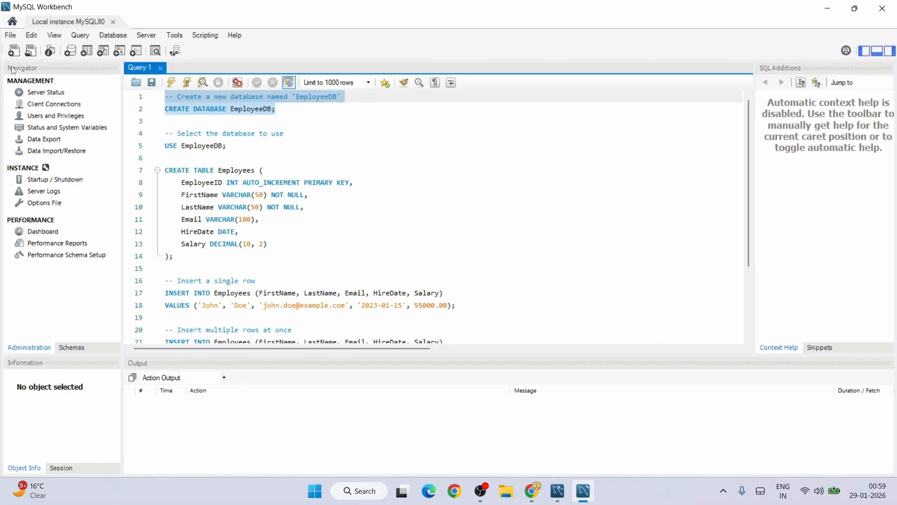
left_click_drag(294, 108, 165, 109)
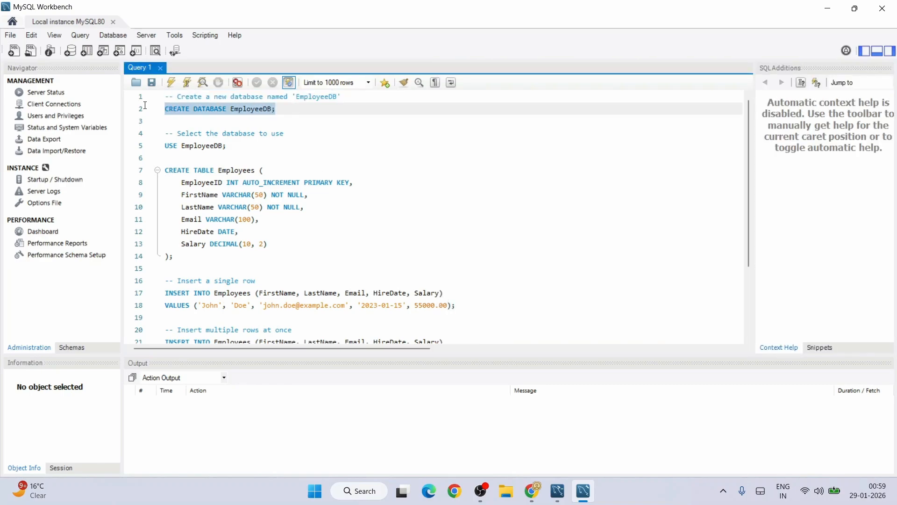
left_click(171, 83)
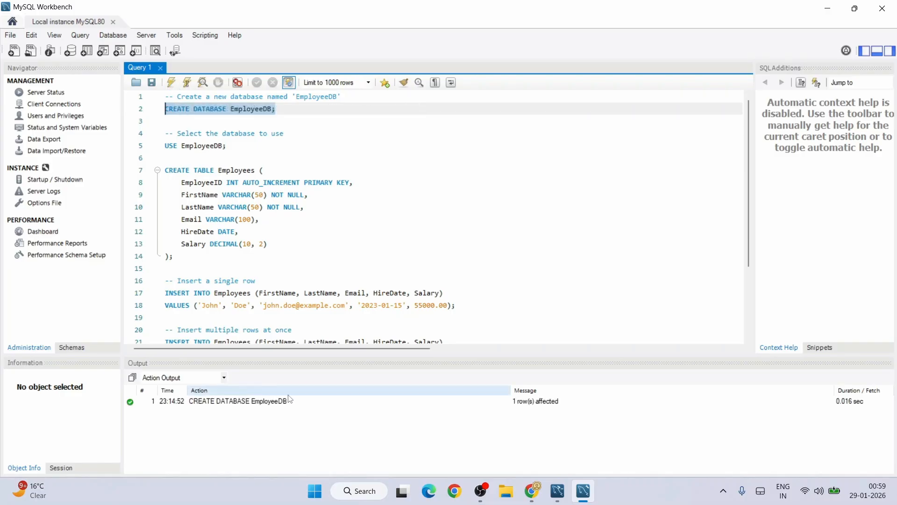
Step: Run USE EmployeeDB, then the CREATE TABLE Employees statement
left_click_drag(242, 145, 163, 146)
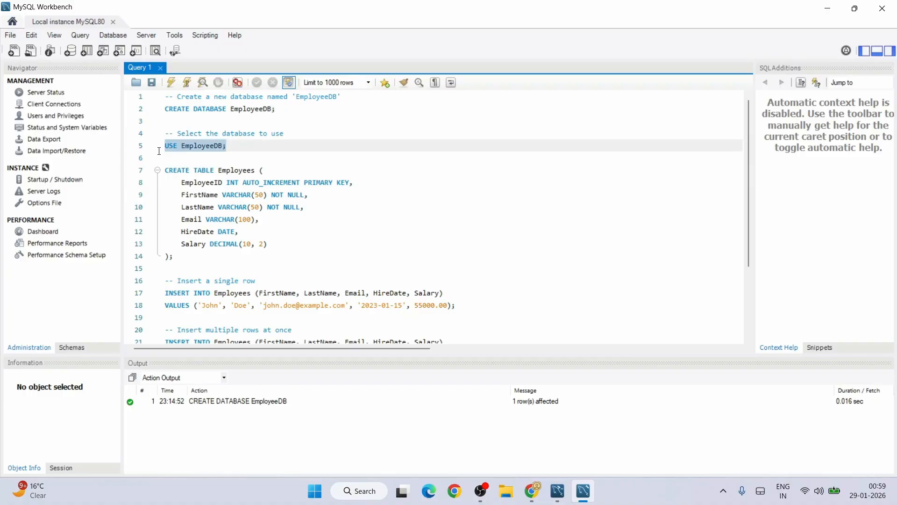
left_click(172, 83)
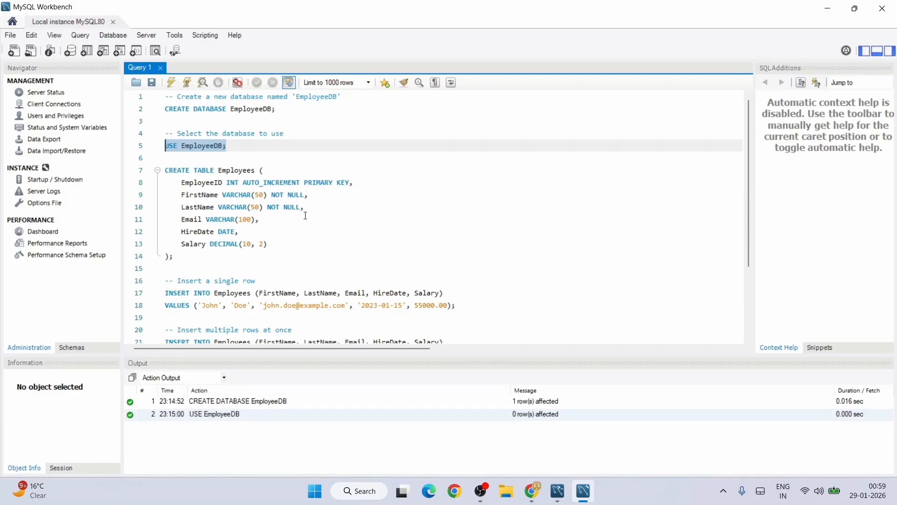
left_click_drag(187, 257, 158, 172)
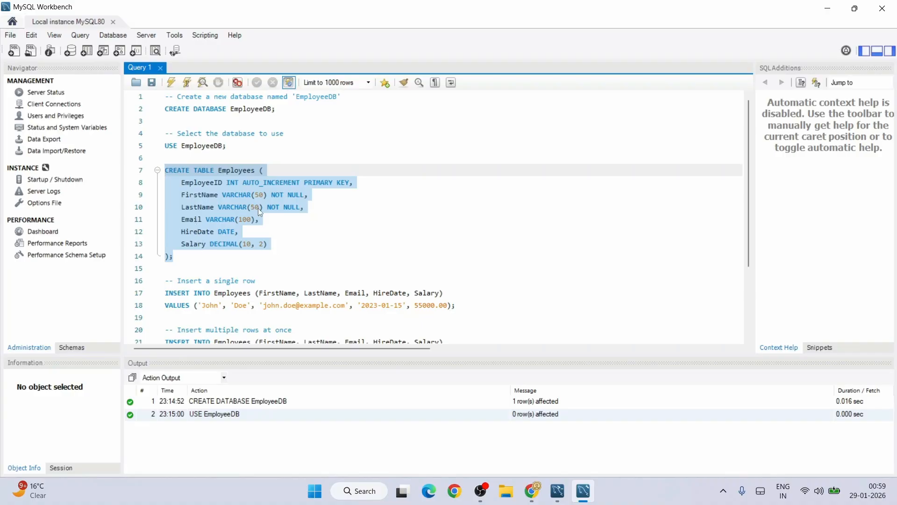
left_click(189, 87)
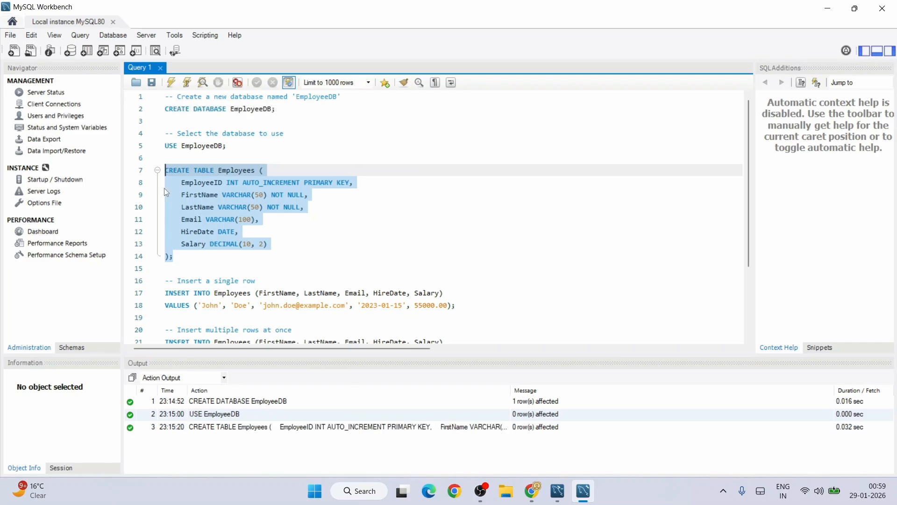
scroll(224, 199, "down", 1)
left_click_drag(456, 269, 157, 257)
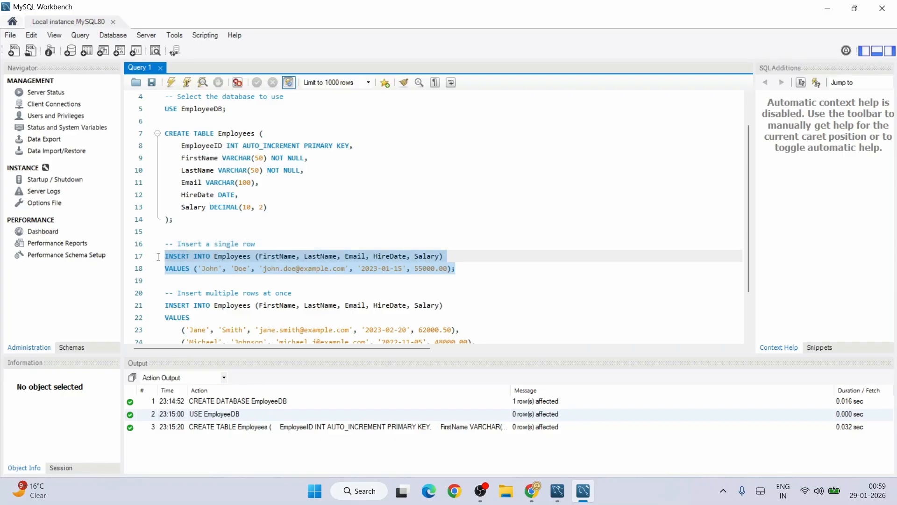
Step: Run the single-row INSERT, then the multi-row INSERT adding three more employees
left_click(175, 82)
scroll(361, 250, "down", 2)
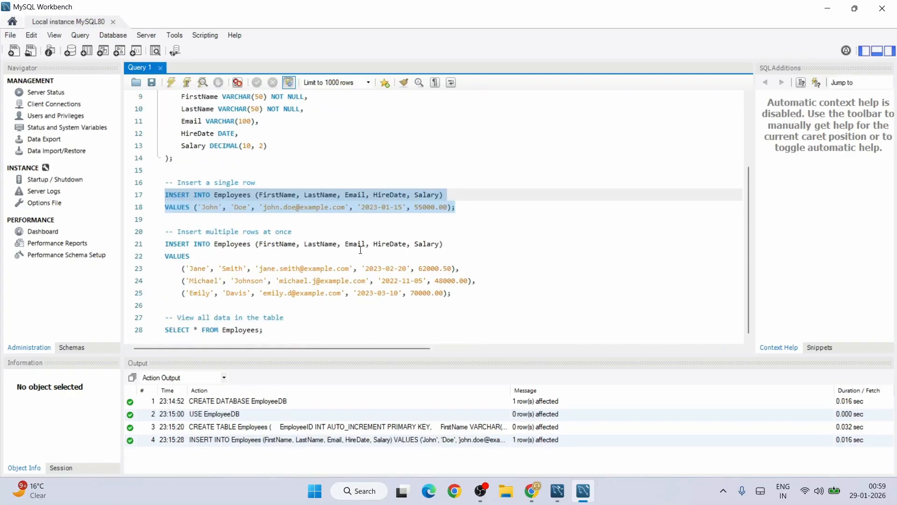
left_click_drag(454, 293, 170, 247)
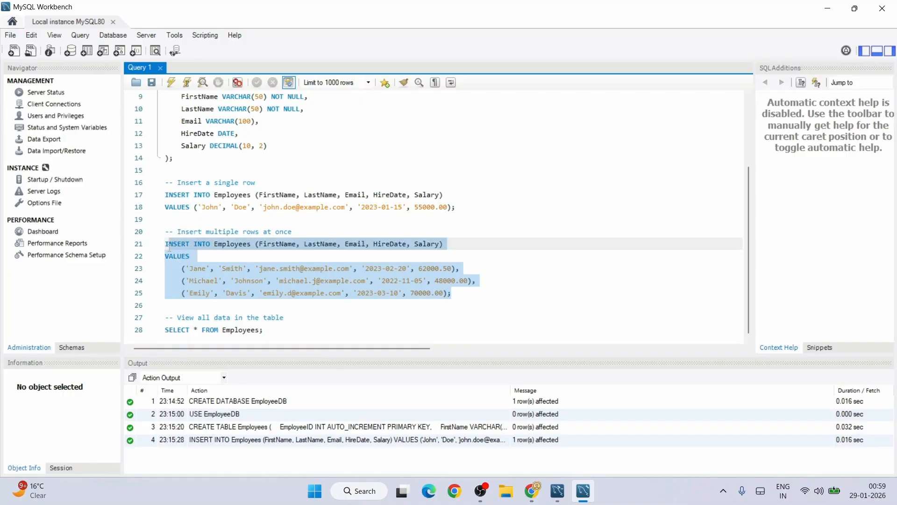
left_click(171, 82)
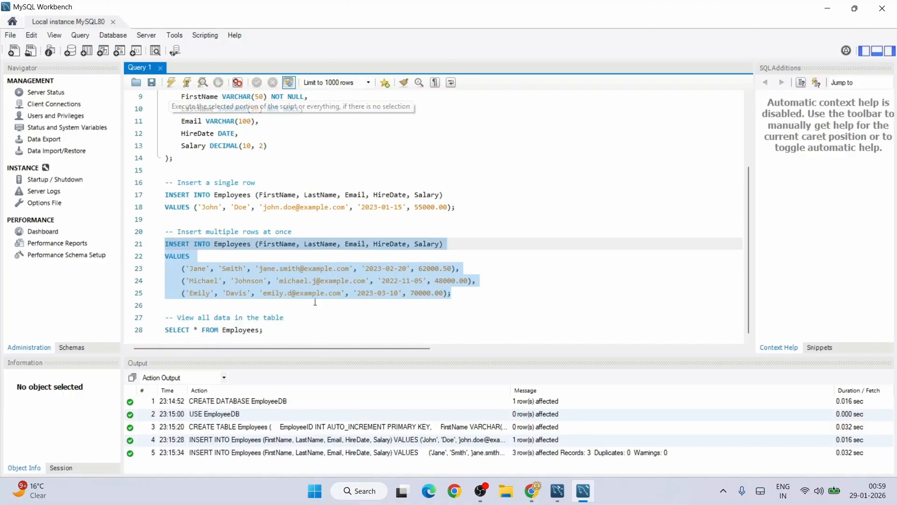
Step: Run SELECT * FROM Employees; to list all four employees in the result grid
left_click(278, 332)
left_click_drag(278, 332, 164, 330)
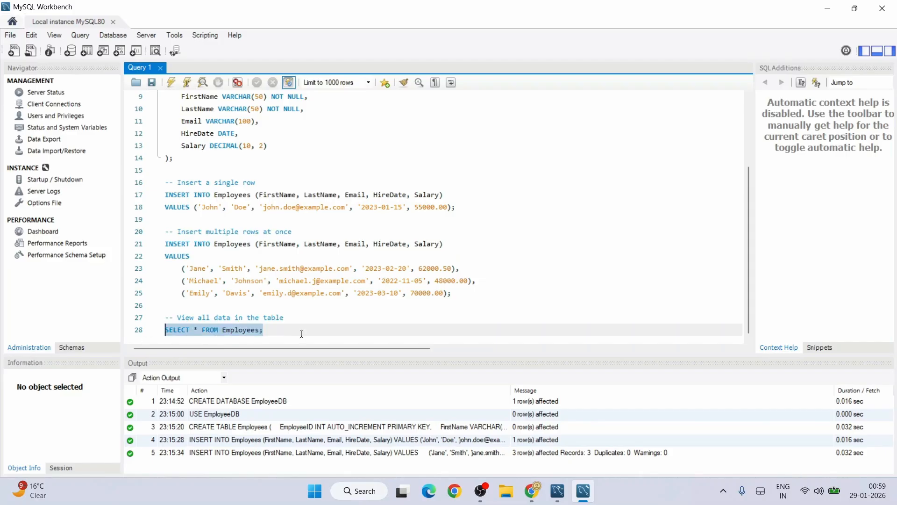
left_click(174, 85)
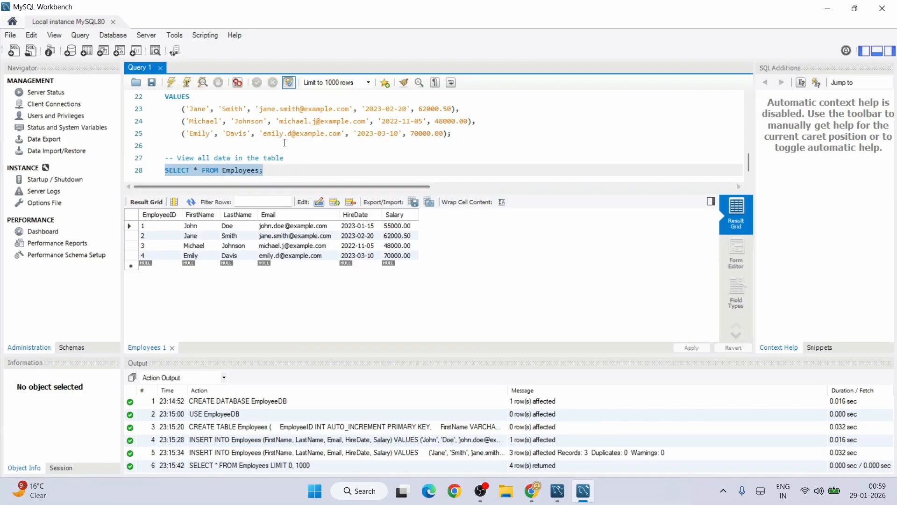
scroll(291, 144, "up", 6)
scroll(291, 143, "up", 1)
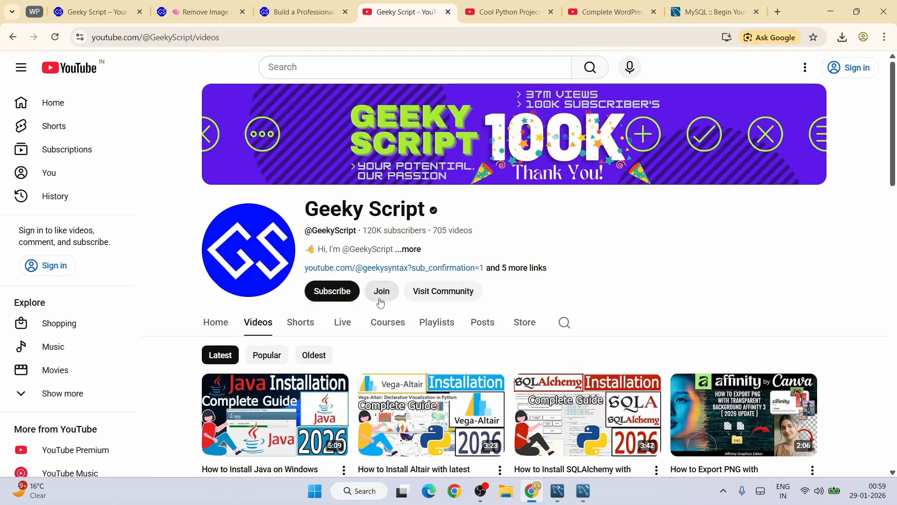
Step: Scroll through the Complete WordPress and Cool Python Projects playlist tabs
left_click(509, 12)
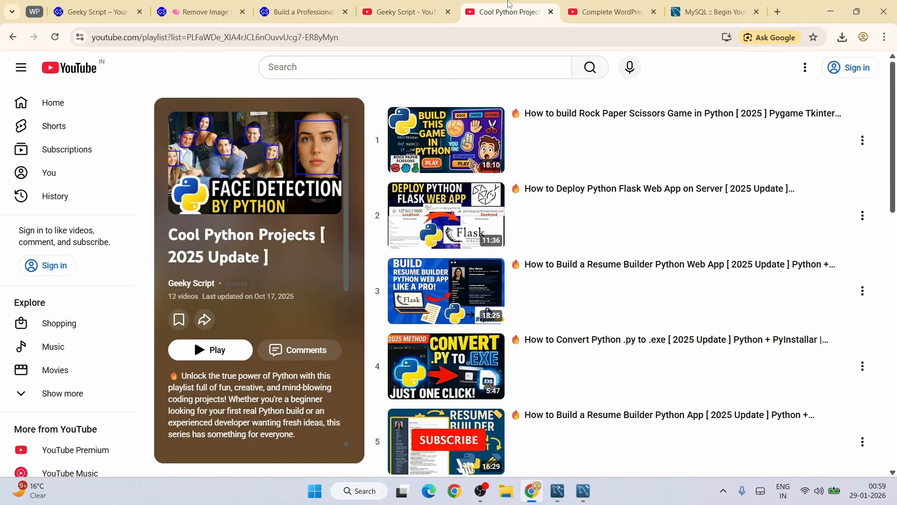
left_click(602, 5)
scroll(590, 230, "down", 12)
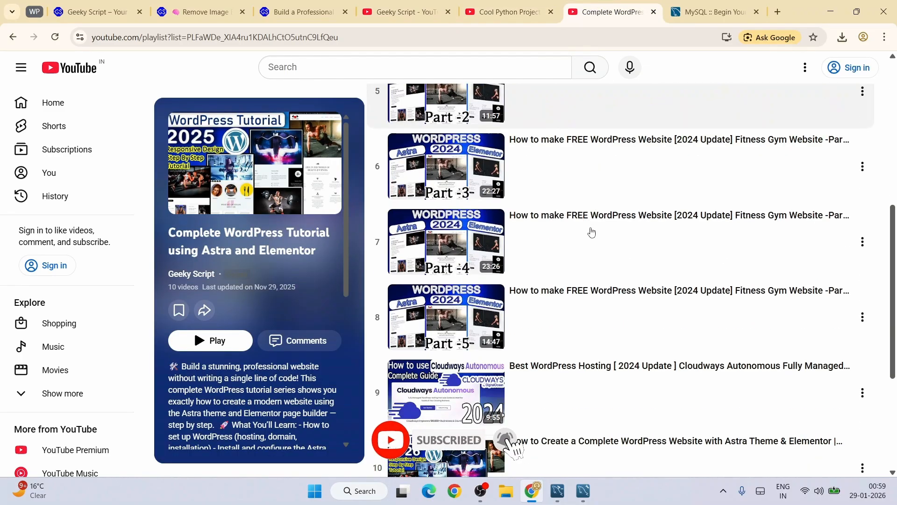
scroll(595, 333, "up", 9)
scroll(595, 333, "up", 3)
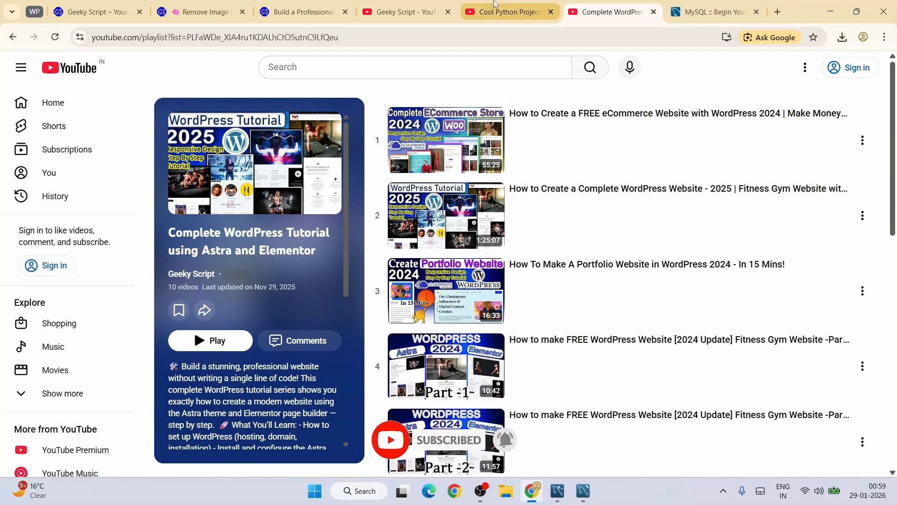
left_click(509, 12)
scroll(591, 199, "down", 2)
scroll(591, 199, "down", 8)
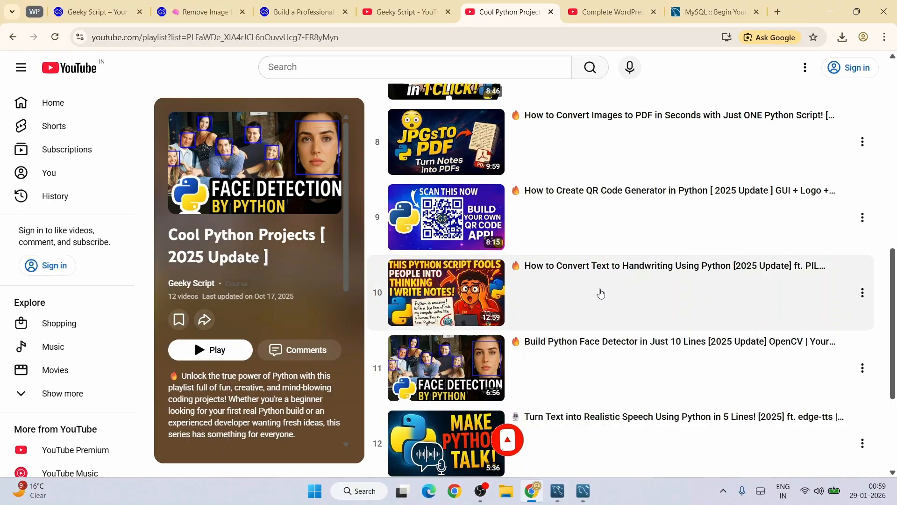
scroll(599, 293, "up", 5)
Step: Skim the background-removal article, then return to the Cool Python Projects playlist
left_click(202, 4)
scroll(351, 255, "down", 10)
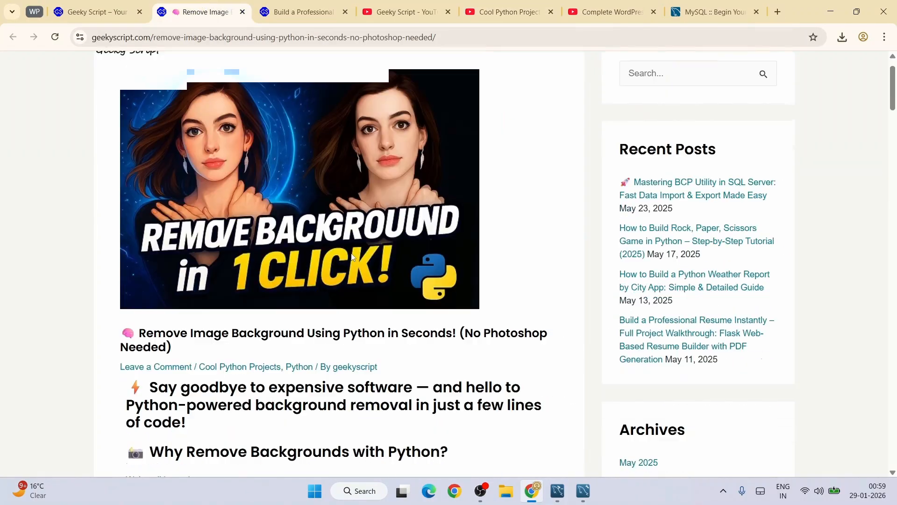
scroll(352, 255, "down", 15)
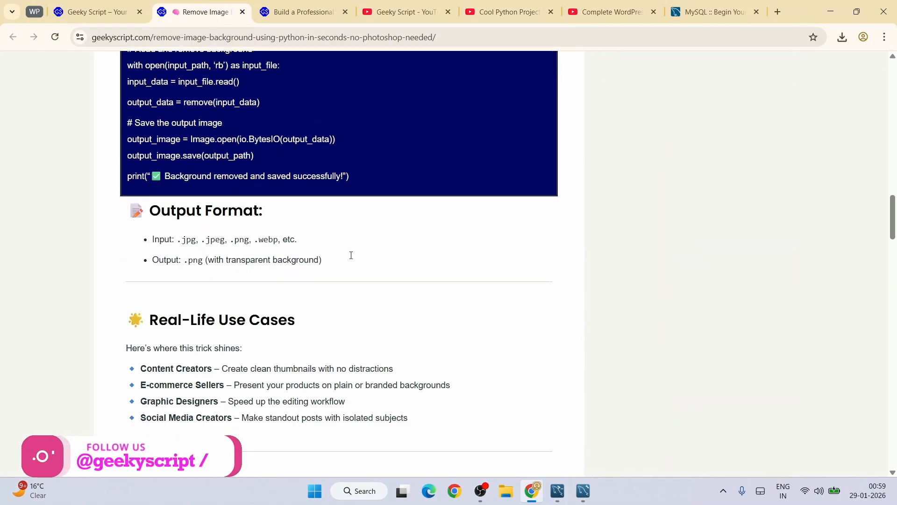
scroll(351, 266, "up", 9)
scroll(351, 279, "up", 8)
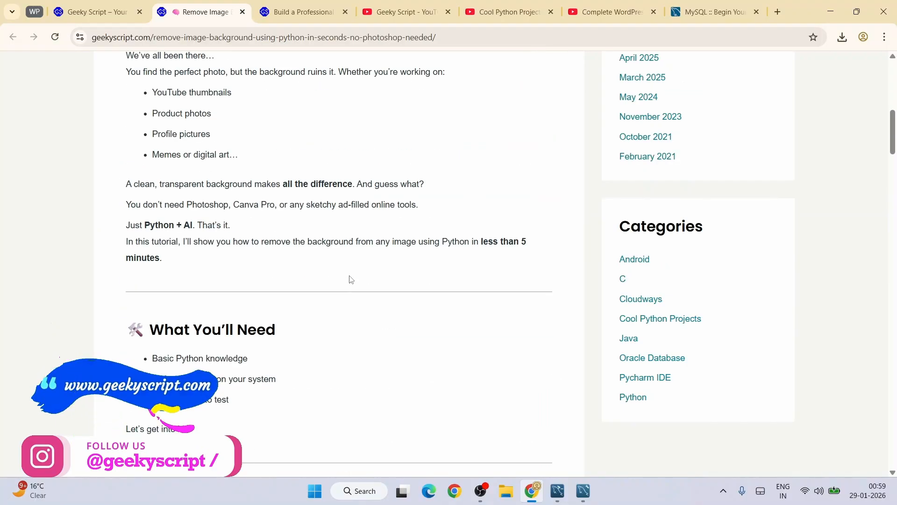
scroll(351, 279, "up", 5)
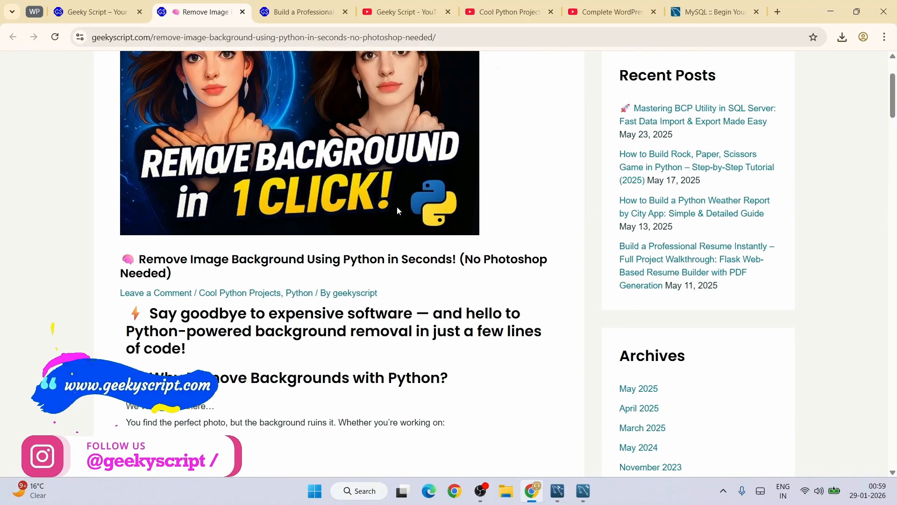
left_click(509, 12)
scroll(678, 202, "up", 5)
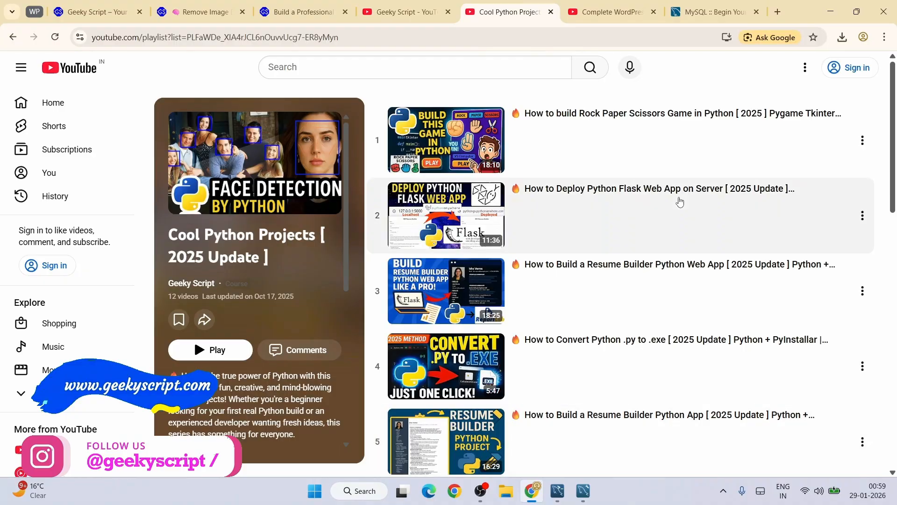